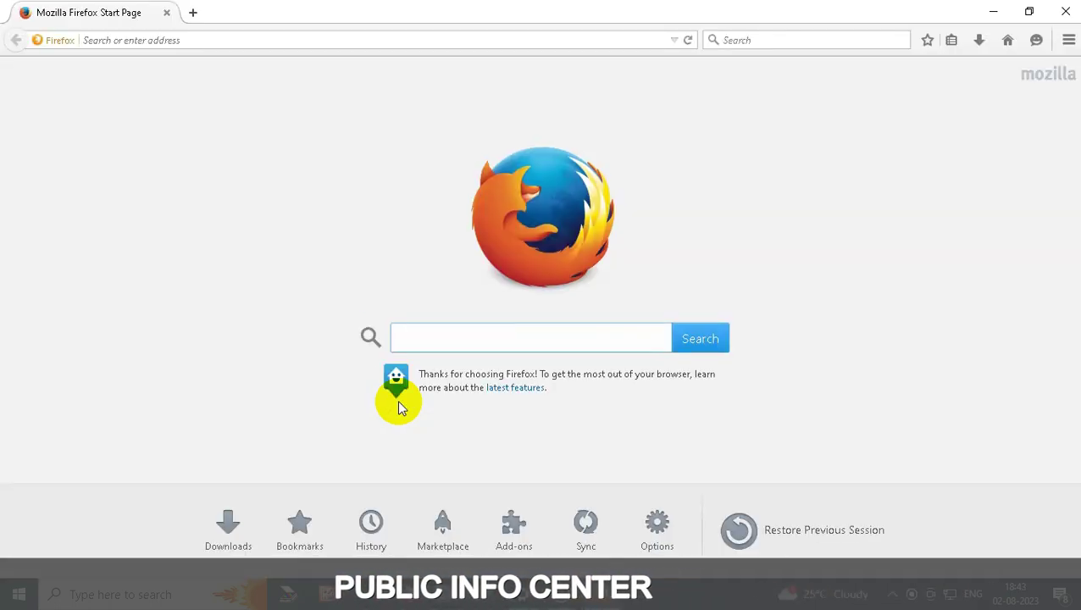
left_click(203, 38)
type("www.tendersodisha.gov.in/")
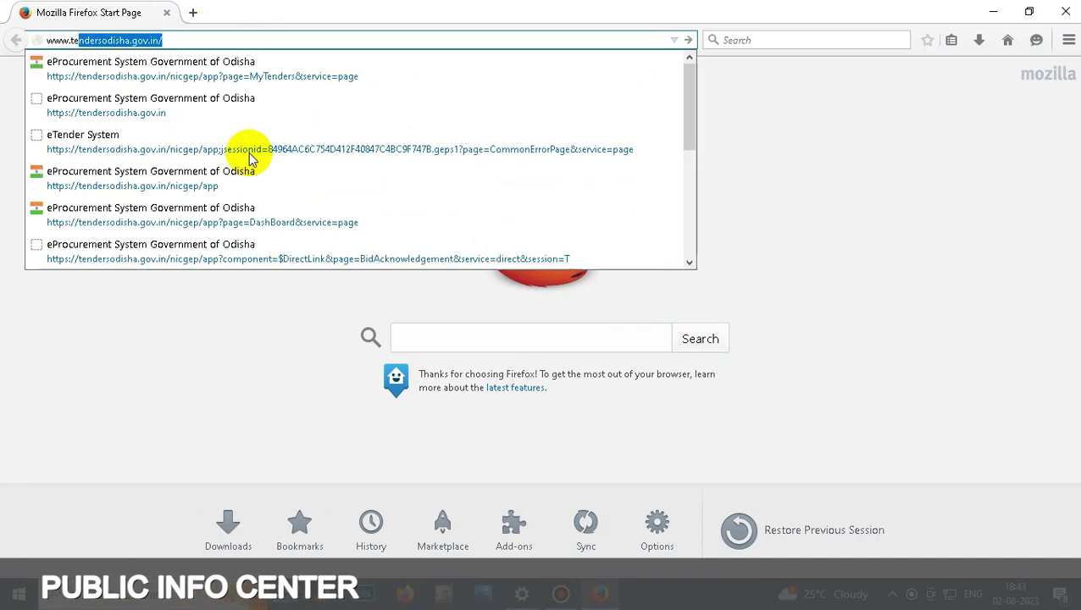
key("Return")
key("BackSpace")
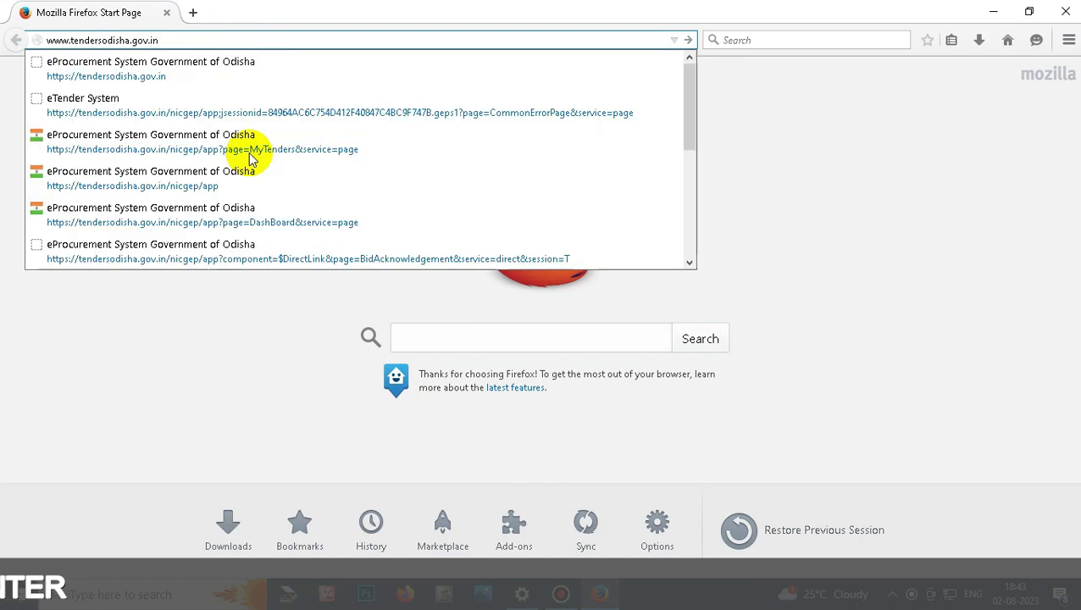
key("Return")
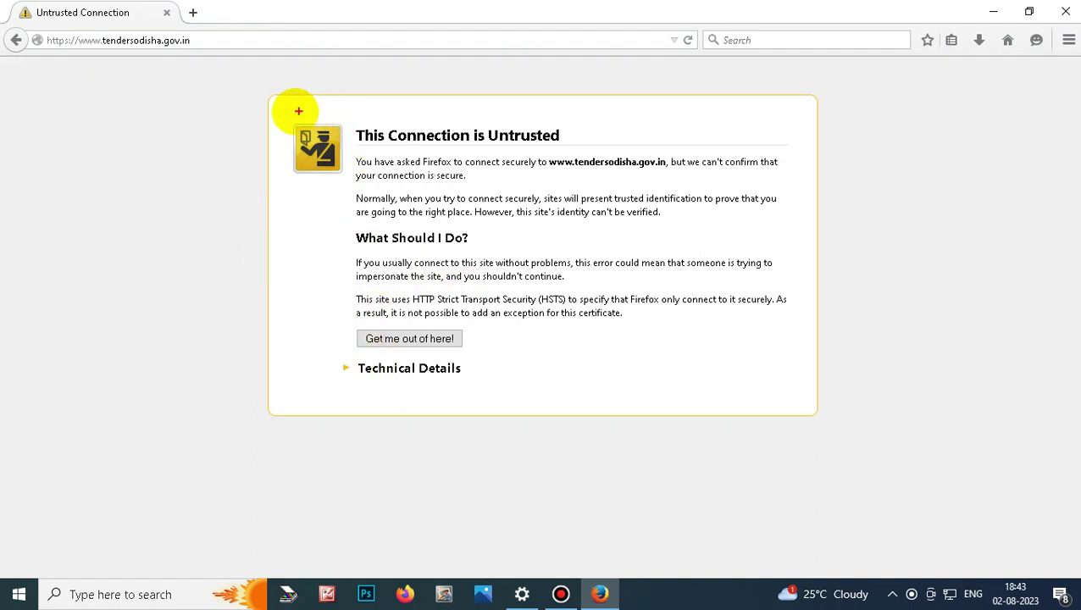
- Expand the technical details of the untrusted connection error to examine the cause
mouse_move(283, 109)
left_mouse_down()
mouse_move(561, 173)
mouse_move(679, 110)
left_mouse_up()
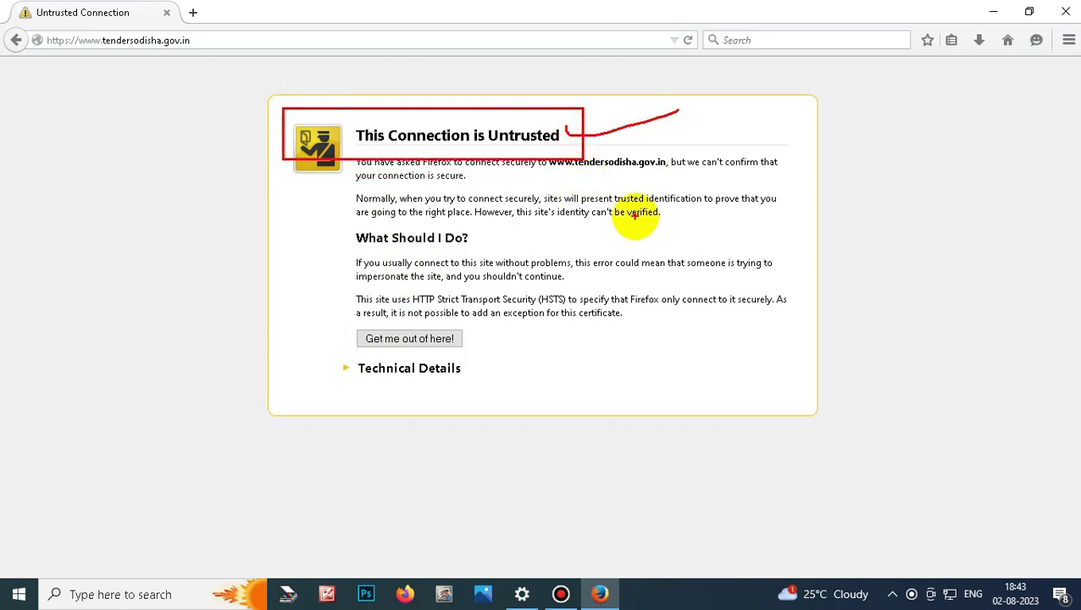
left_click_drag(333, 251, 509, 250)
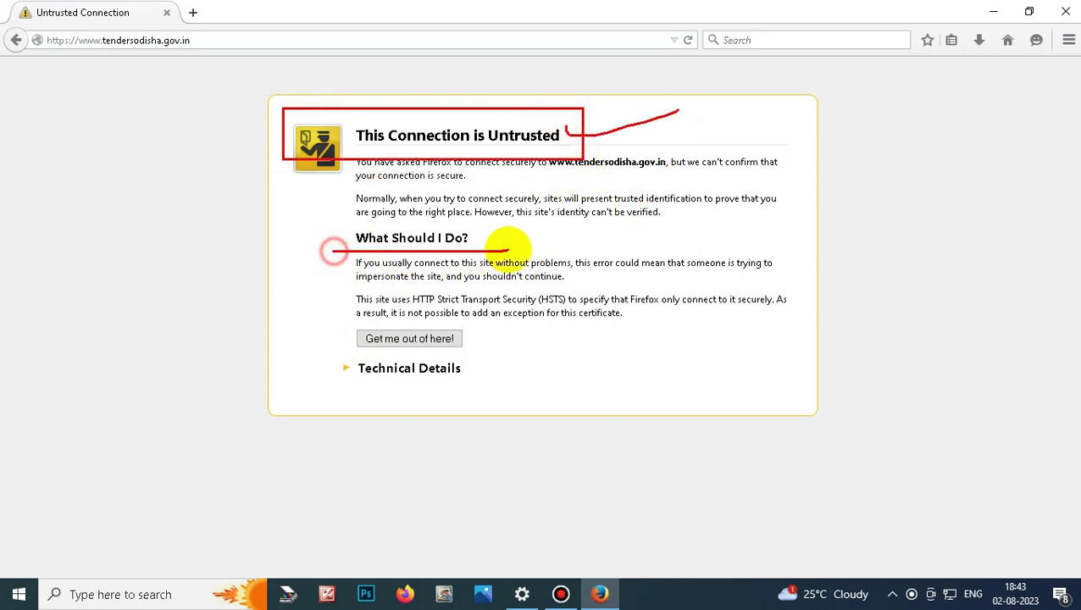
mouse_move(357, 364)
left_mouse_down()
mouse_move(500, 353)
mouse_move(307, 362)
mouse_move(343, 358)
left_mouse_up()
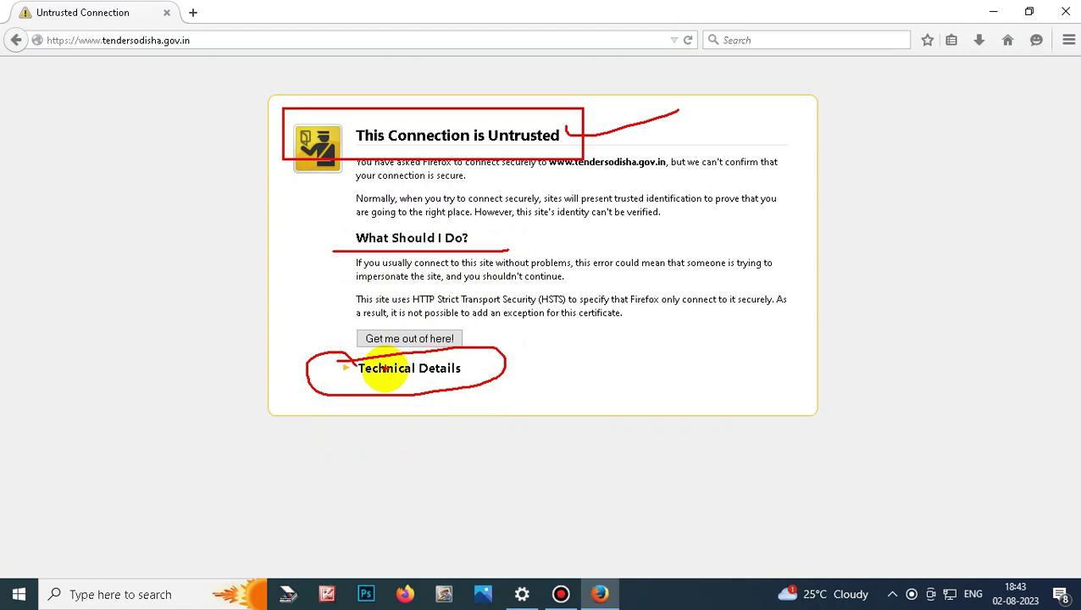
left_click(352, 370)
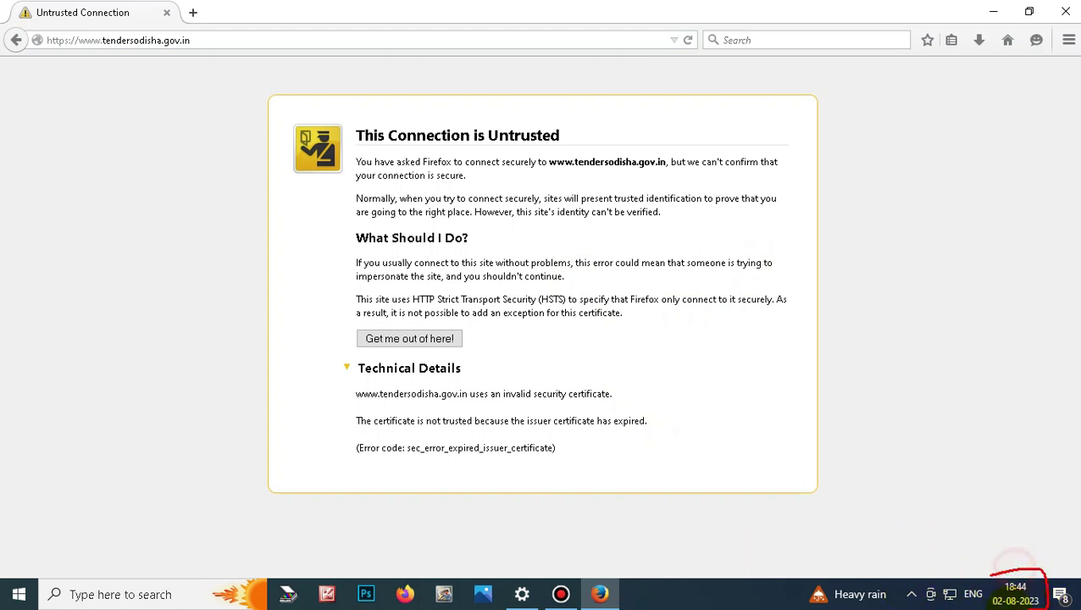
left_click_drag(995, 566, 1001, 533)
key("Escape")
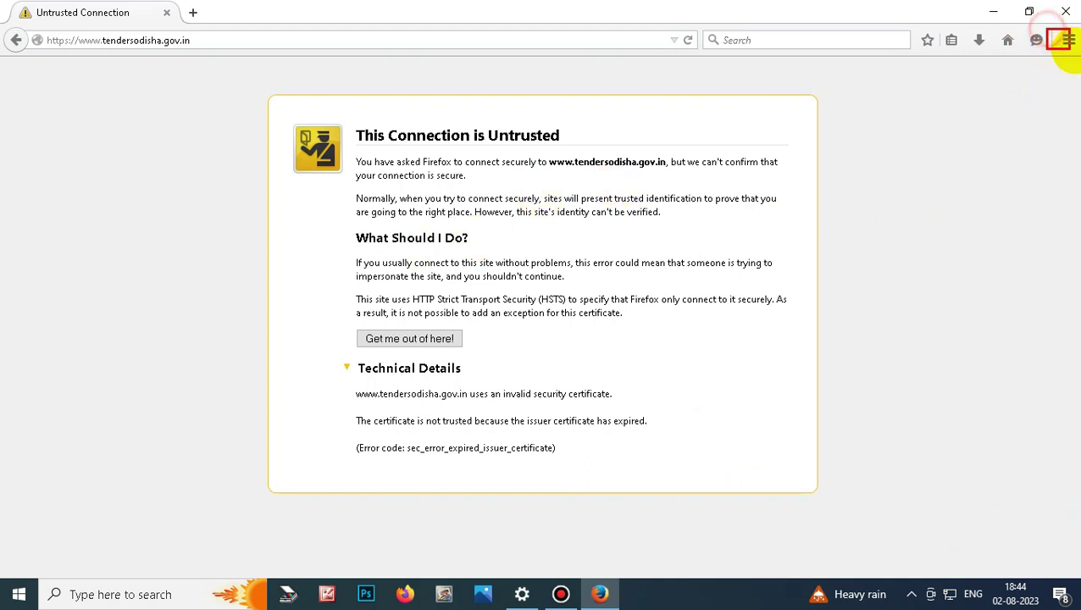
- Open the browser's Troubleshooting Information page from its help options
left_click(1071, 44)
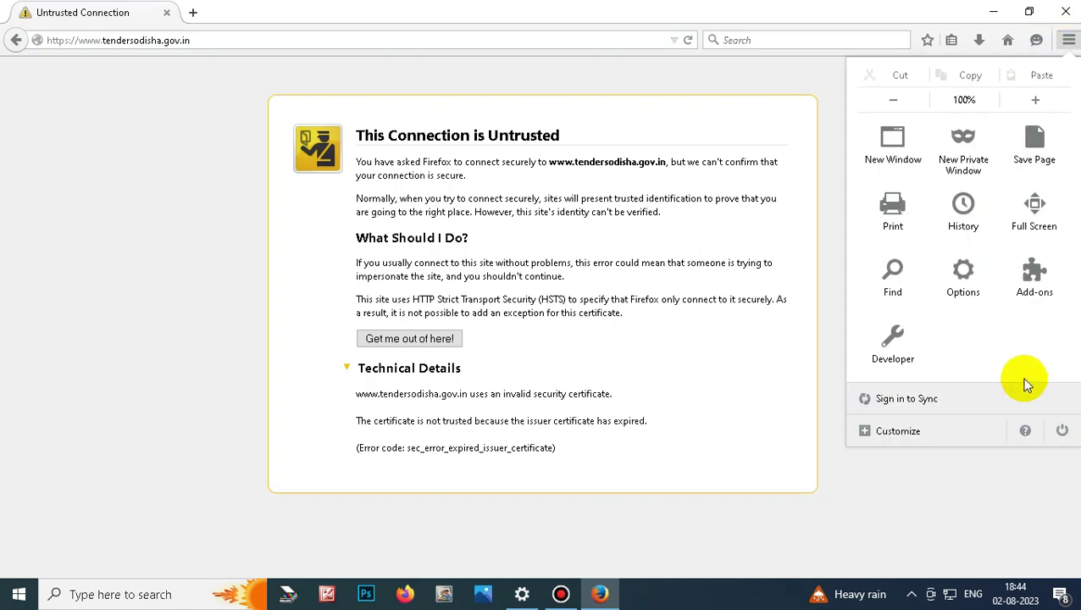
left_click_drag(1009, 415, 1022, 435)
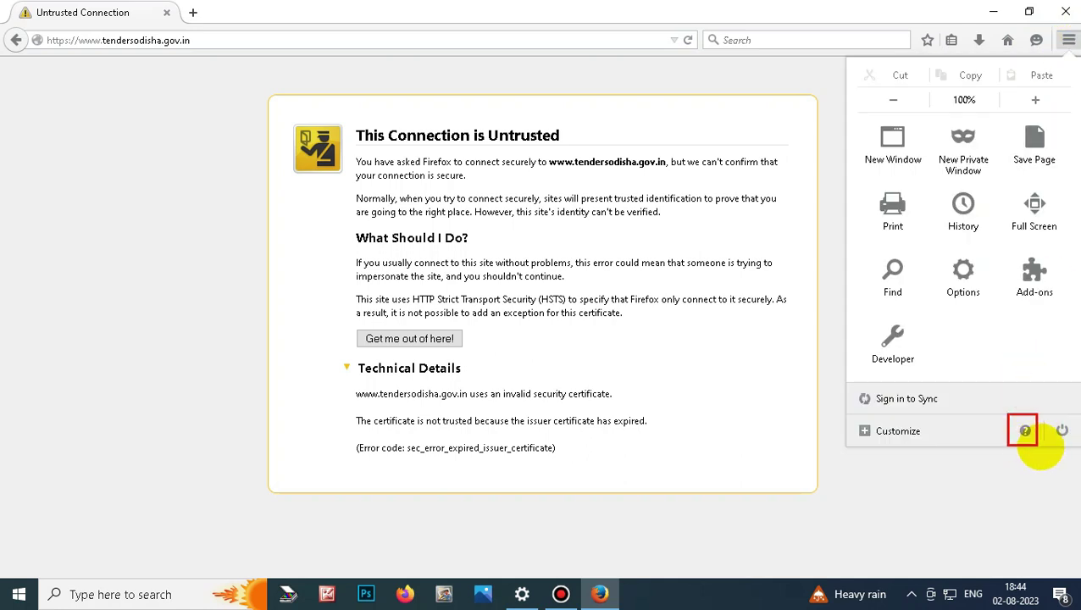
left_click(1026, 430)
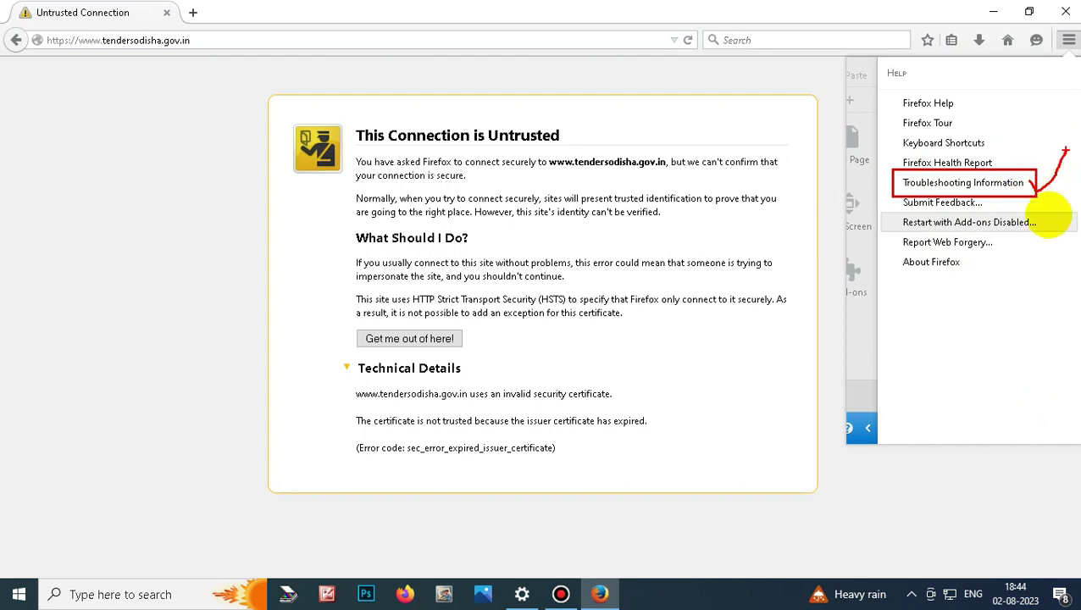
left_click(966, 184)
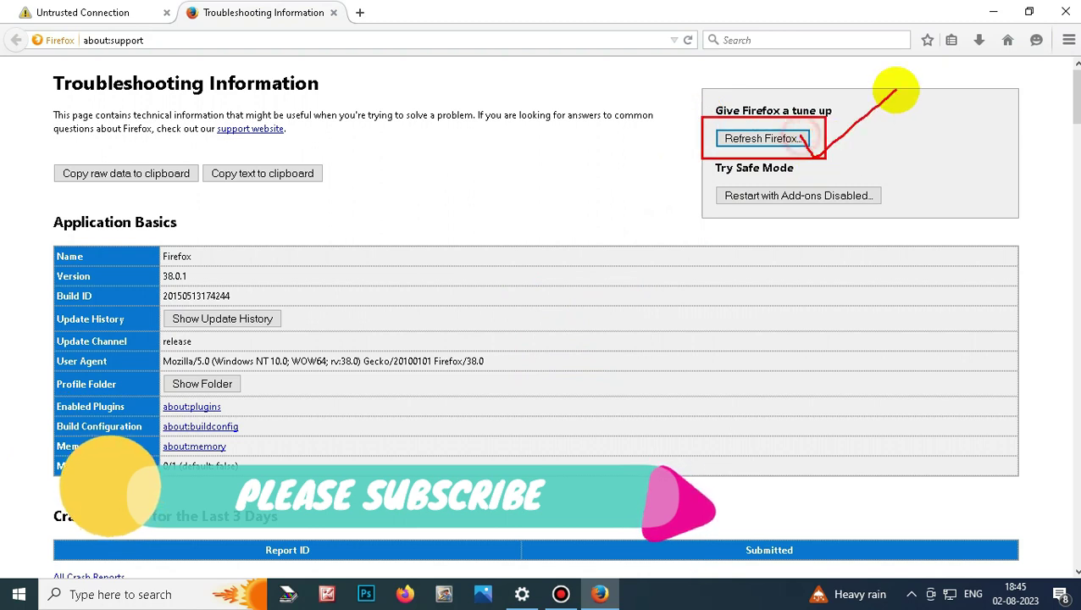
- Refresh Firefox to its default settings and finish the import wizard
left_click(777, 140)
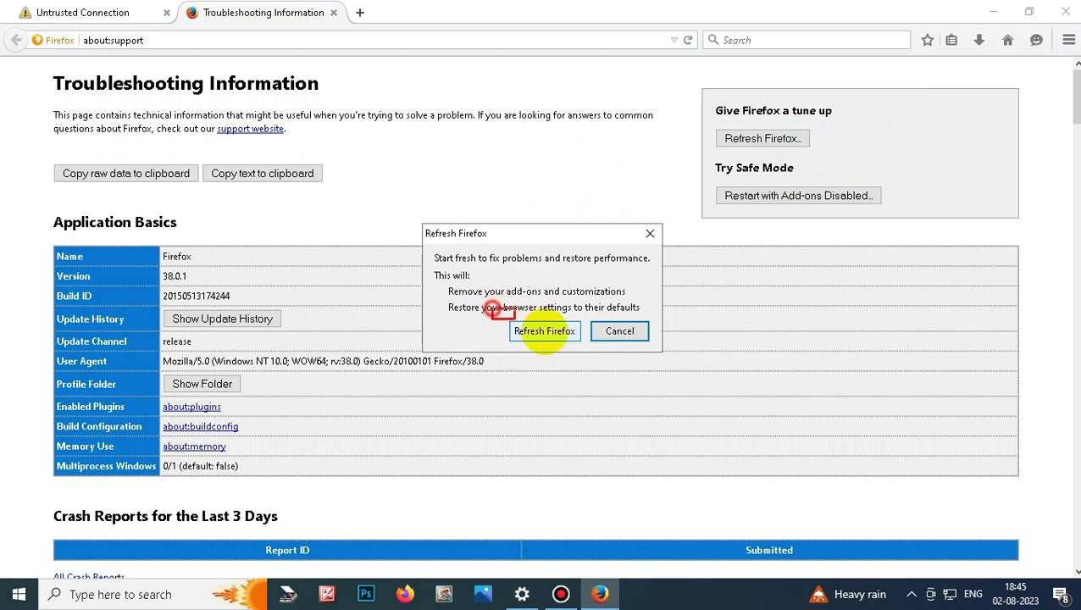
left_click(539, 330)
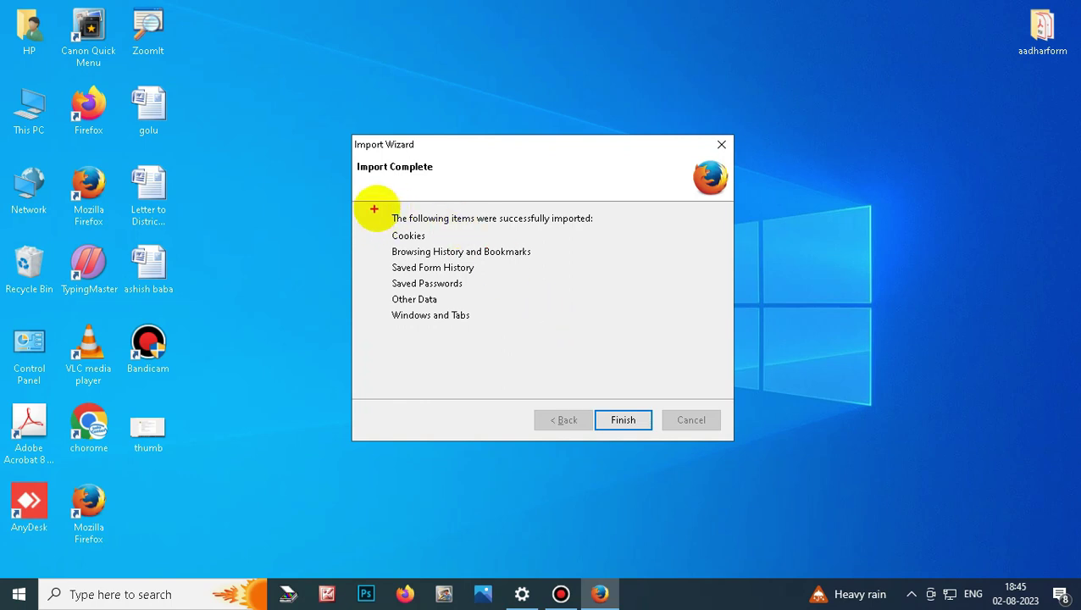
left_click_drag(604, 217, 668, 200)
left_click_drag(415, 234, 451, 224)
left_click_drag(456, 251, 485, 237)
mouse_move(440, 285)
left_mouse_down()
mouse_move(479, 274)
mouse_move(465, 291)
left_mouse_up()
left_click_drag(442, 325, 469, 311)
left_click_drag(595, 405, 716, 341)
left_click(654, 419)
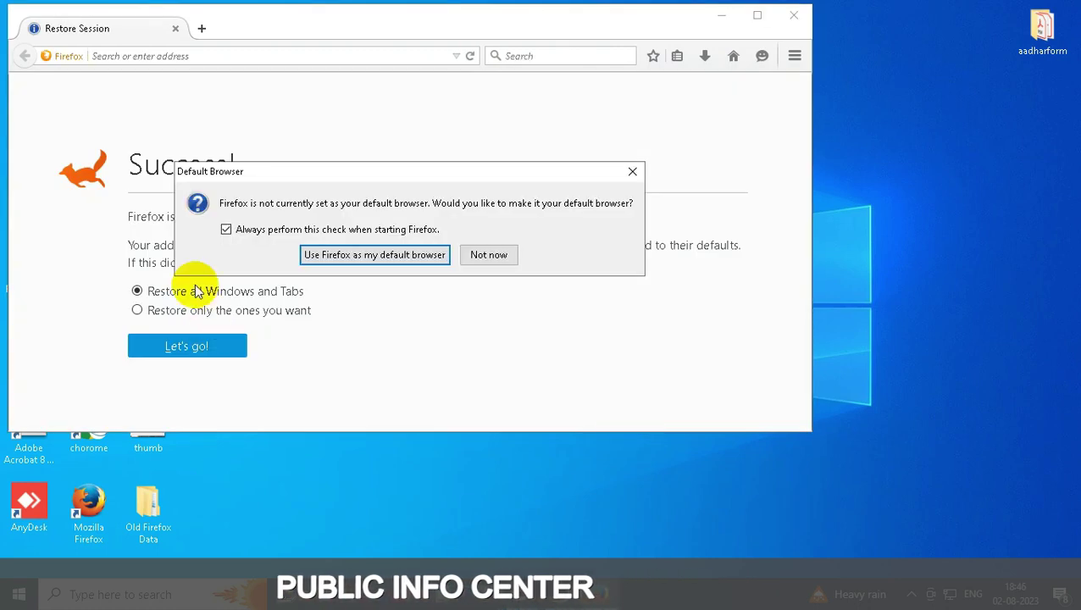
- Decline making Firefox the default browser and close the Restore Session window without restoring any tabs
left_click(494, 256)
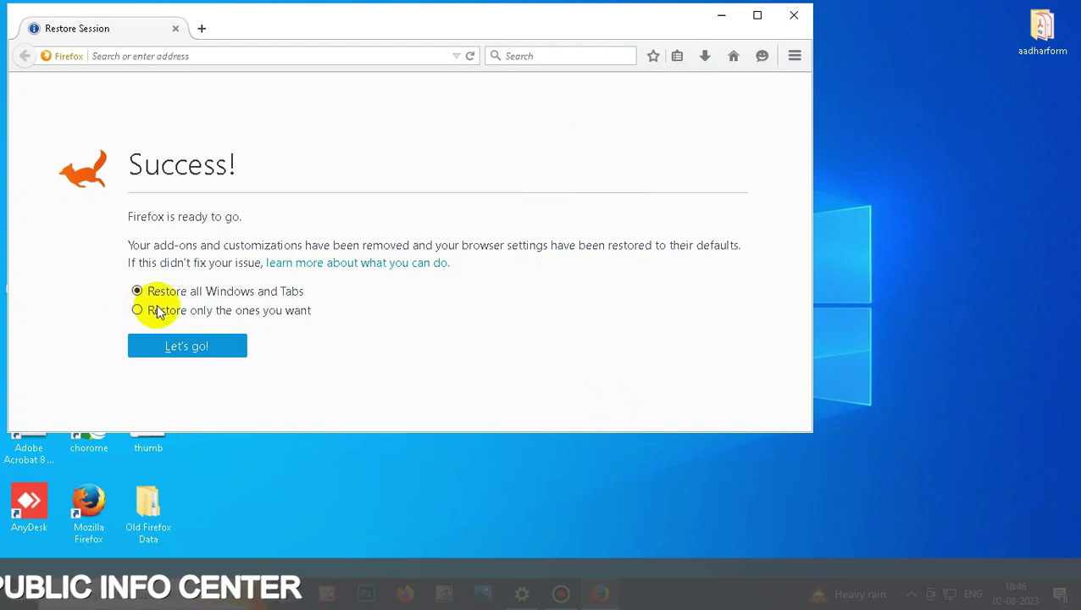
mouse_move(38, 127)
left_mouse_down()
mouse_move(206, 198)
mouse_move(289, 201)
left_mouse_up()
mouse_move(242, 173)
left_mouse_down()
mouse_move(309, 169)
mouse_move(404, 114)
left_mouse_up()
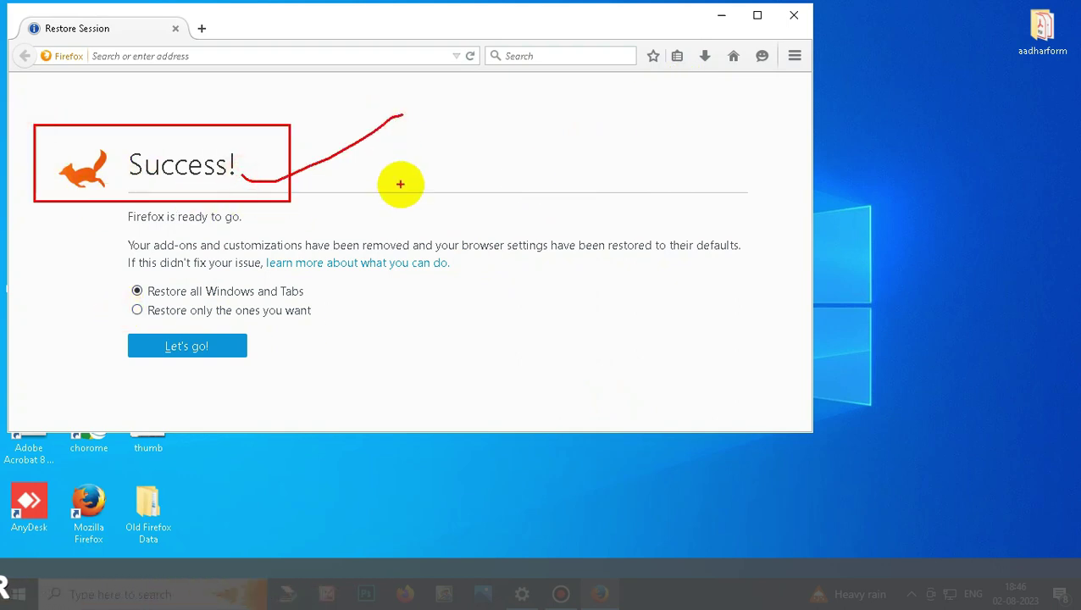
key("Escape")
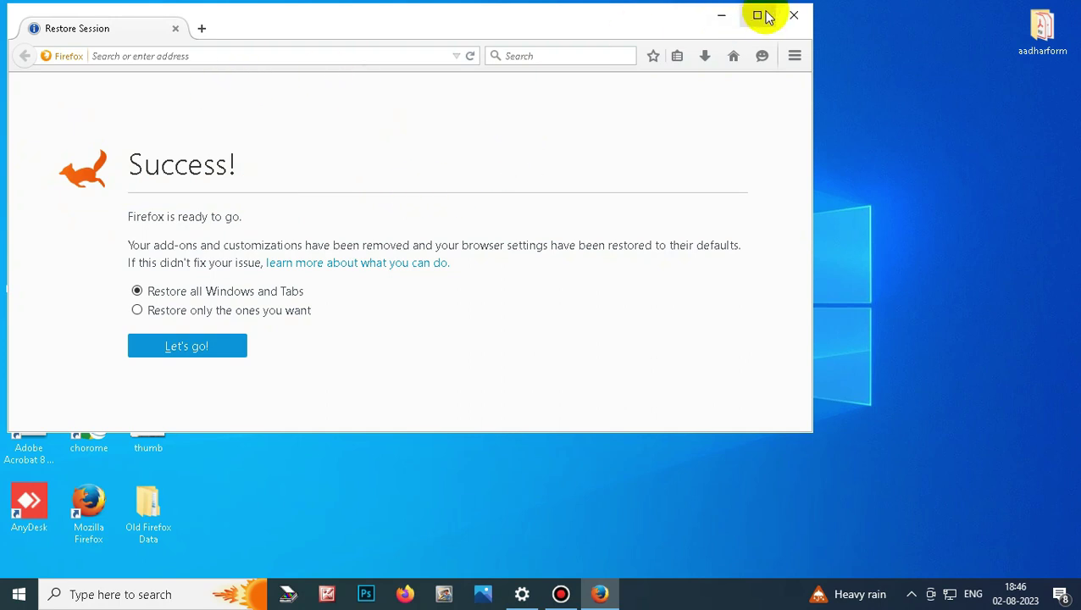
left_click(757, 15)
left_click(1069, 12)
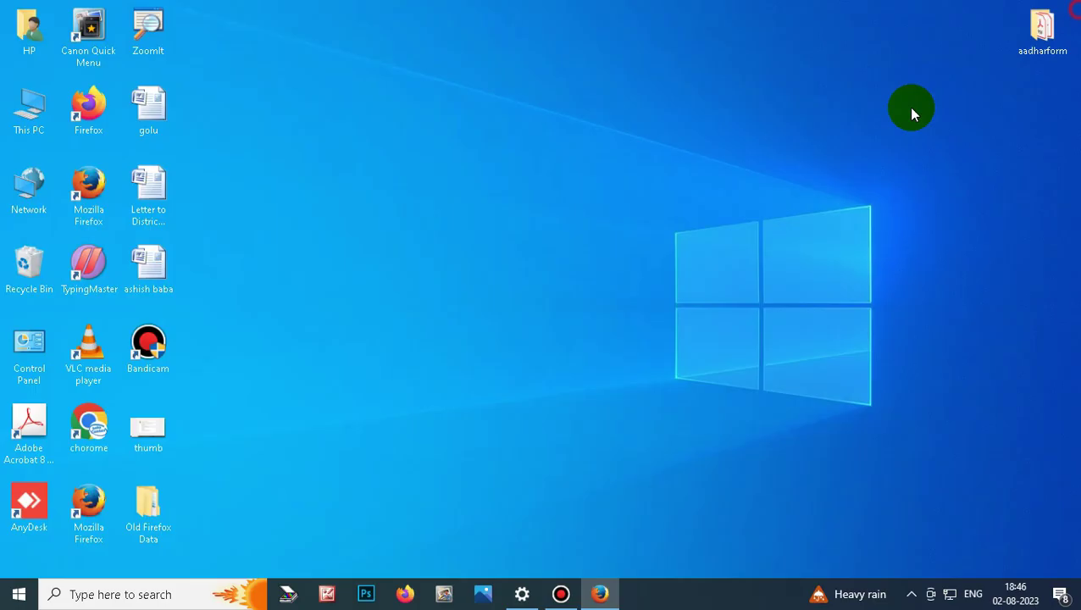
- Relaunch Mozilla Firefox with the default-release profile, declining to make it the default browser, and maximize its window
double_click(86, 507)
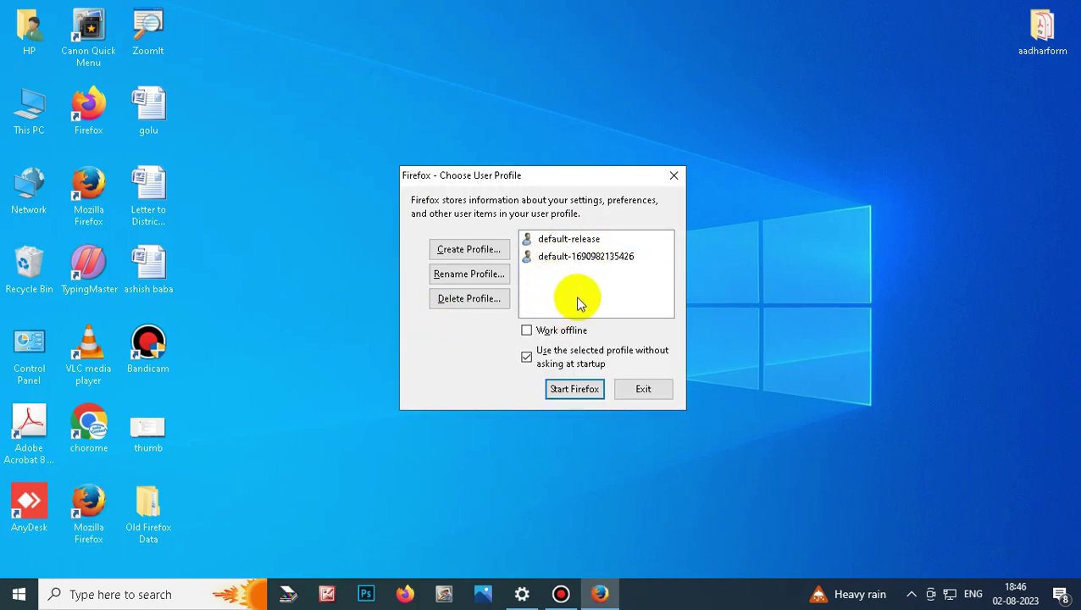
left_click(566, 239)
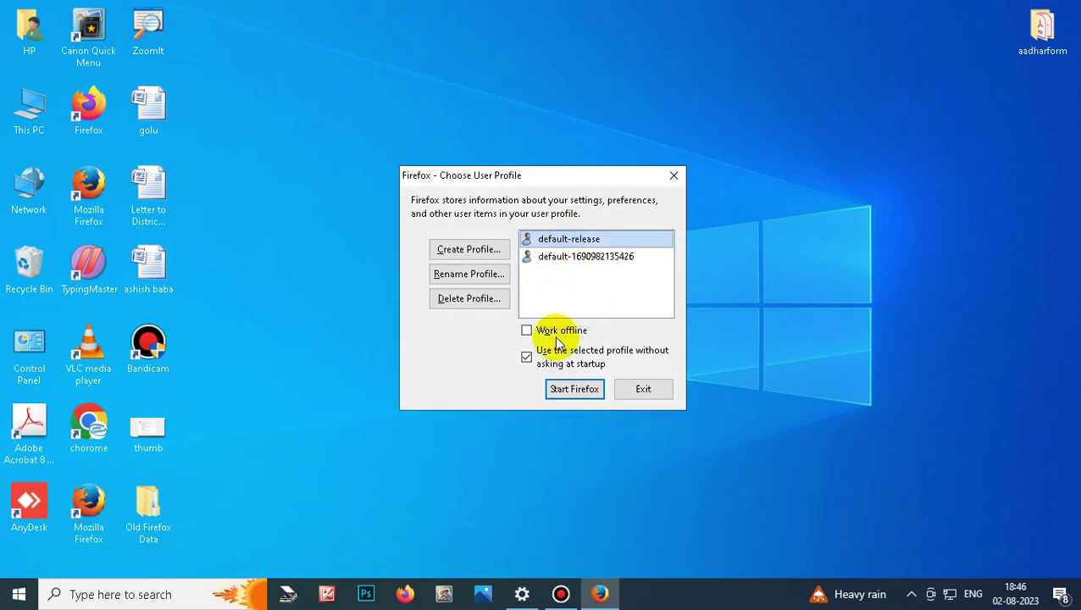
left_click(578, 390)
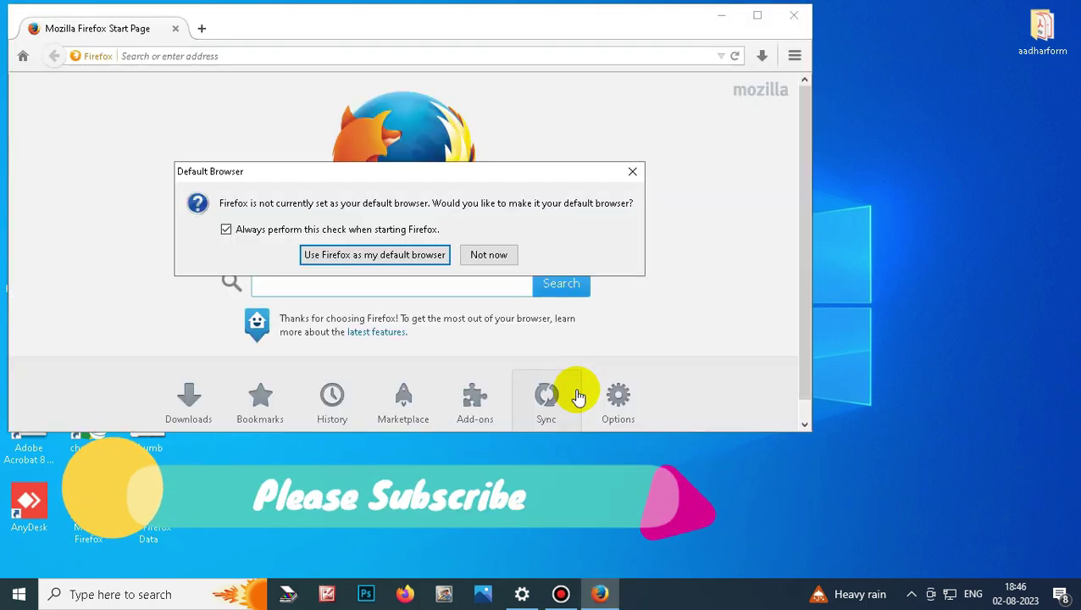
left_click(490, 255)
left_click(757, 16)
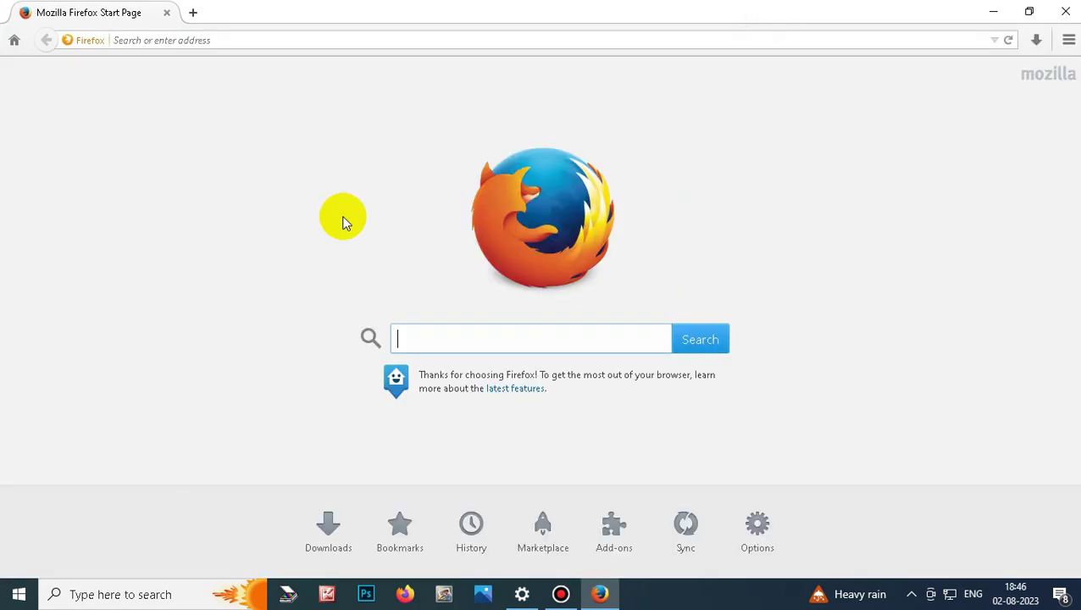
left_click(179, 43)
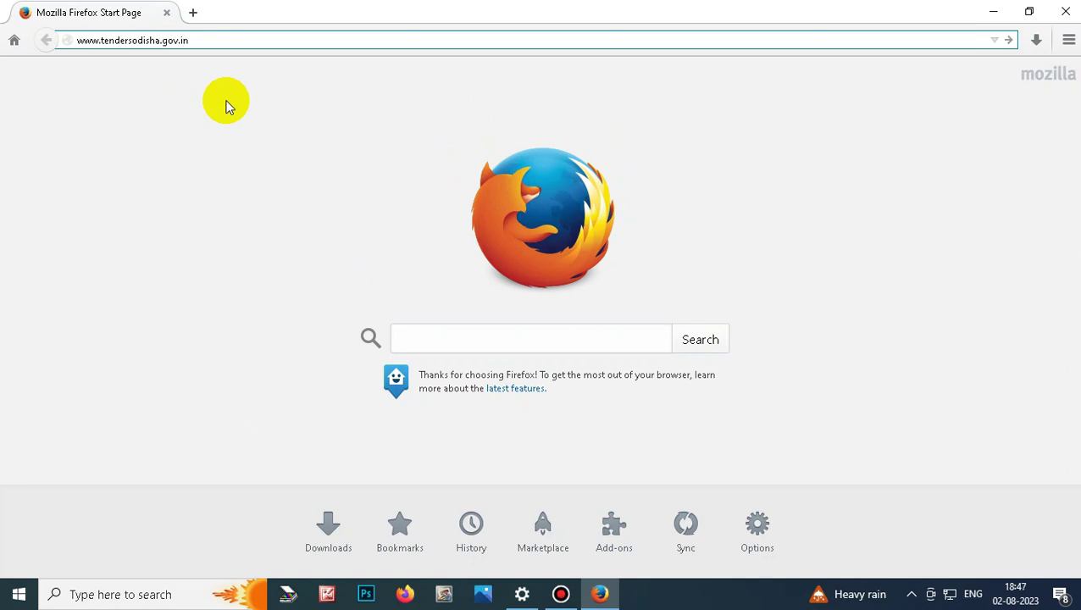
key("Return")
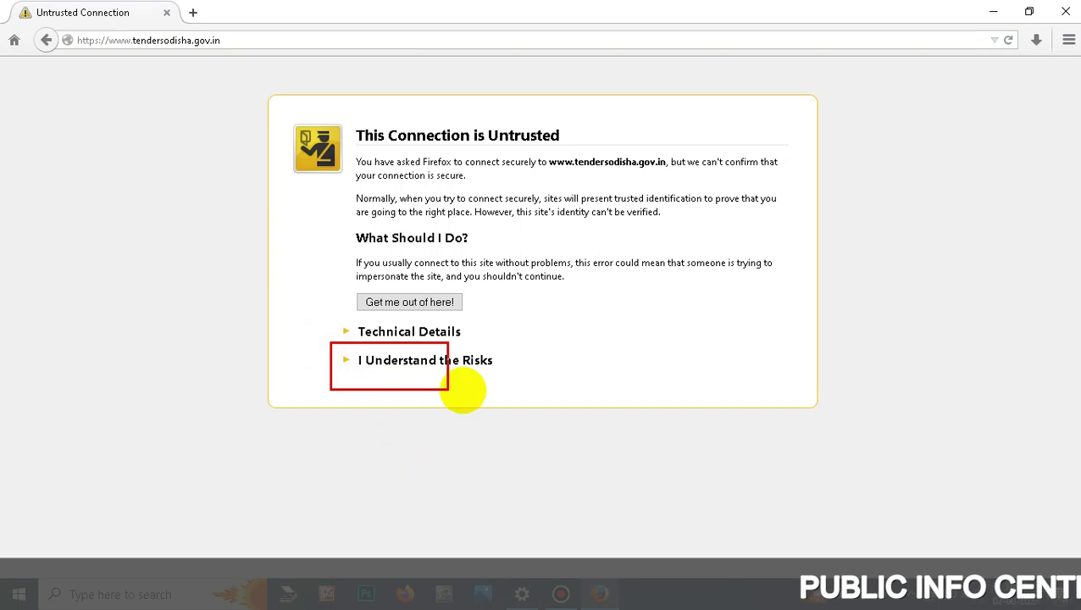
left_click_drag(502, 356, 616, 324)
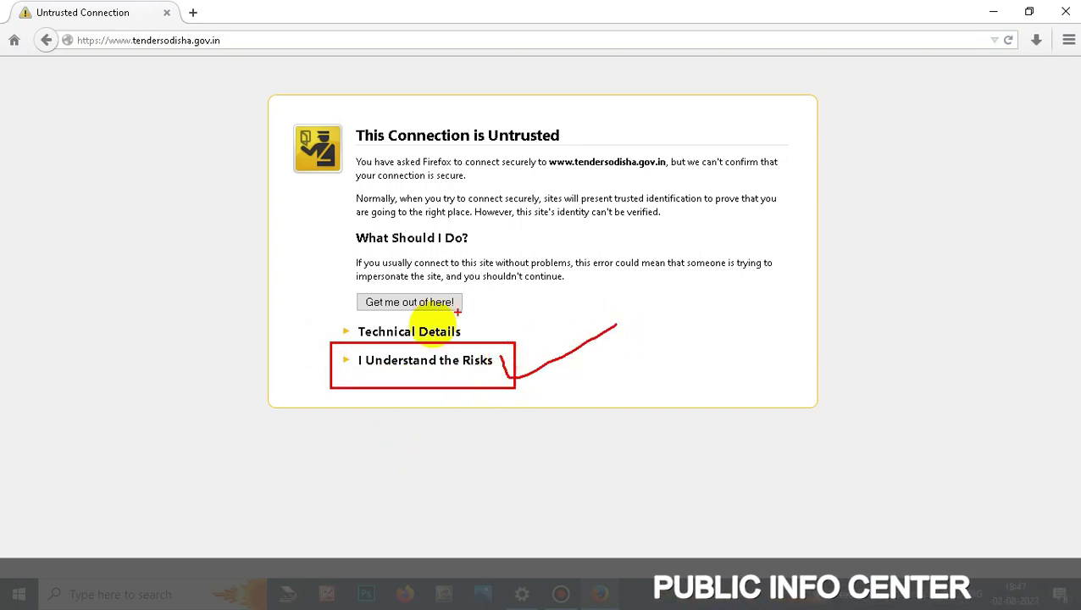
left_click_drag(466, 329, 546, 286)
mouse_move(335, 352)
left_mouse_down()
mouse_move(307, 378)
mouse_move(511, 373)
left_mouse_up()
key("Escape")
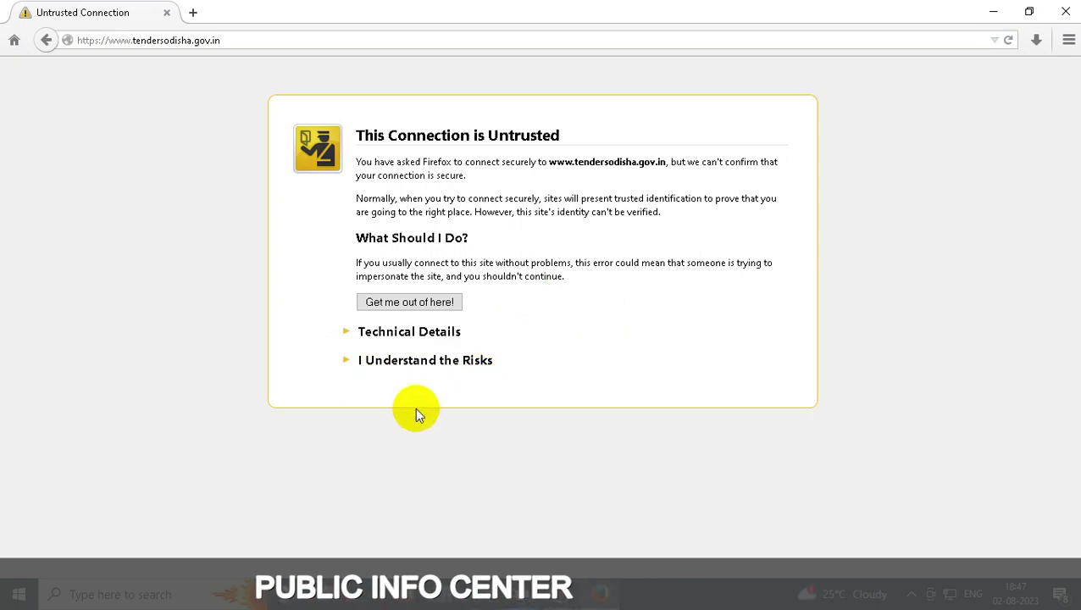
left_click(439, 365)
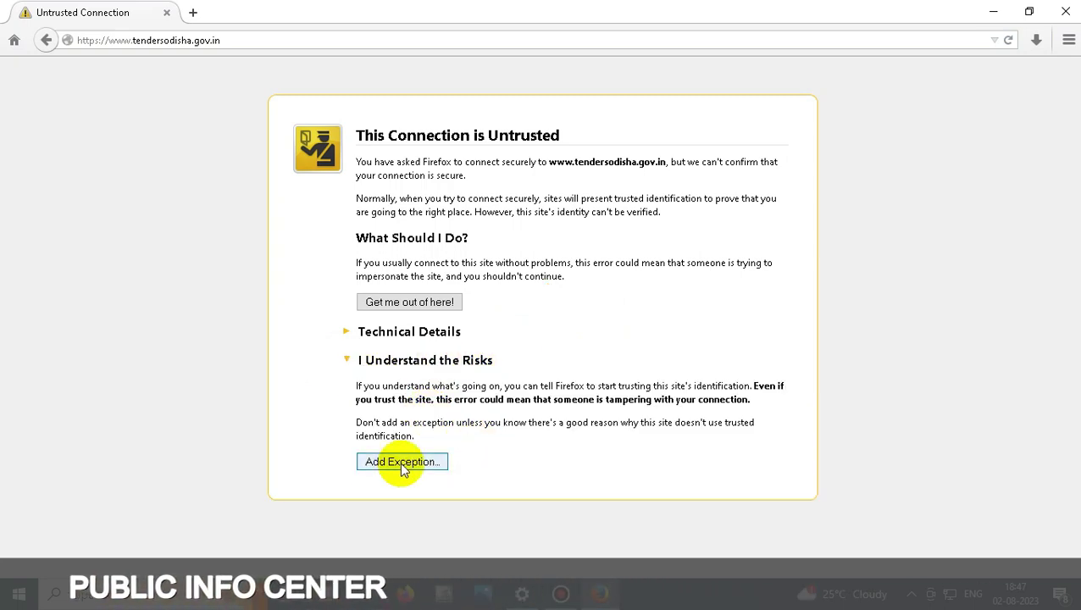
mouse_move(337, 449)
left_mouse_down()
mouse_move(460, 483)
mouse_move(473, 435)
left_mouse_up()
key("Escape")
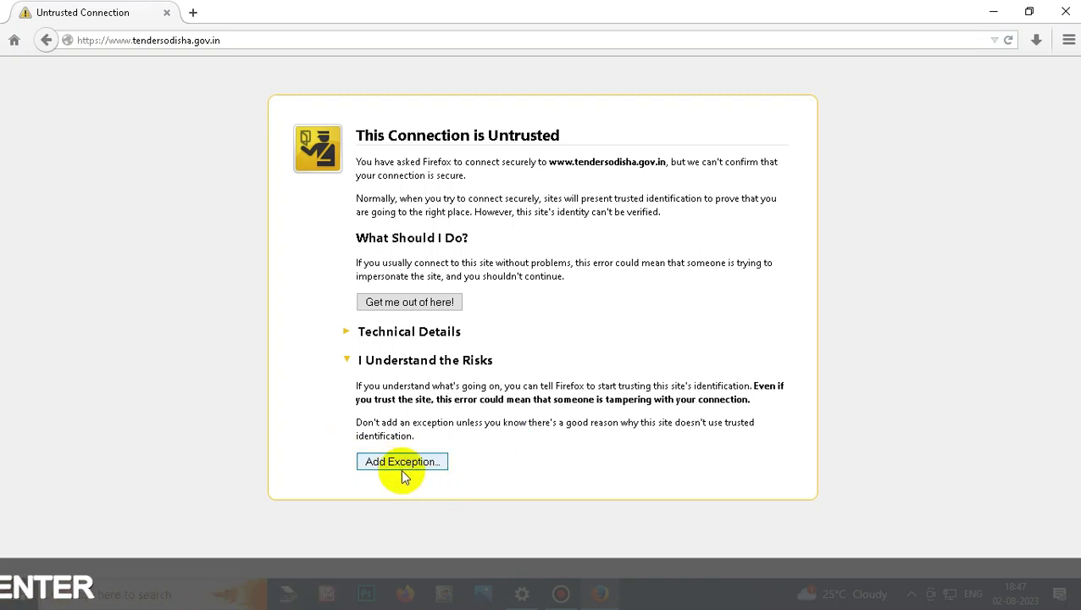
left_click(414, 462)
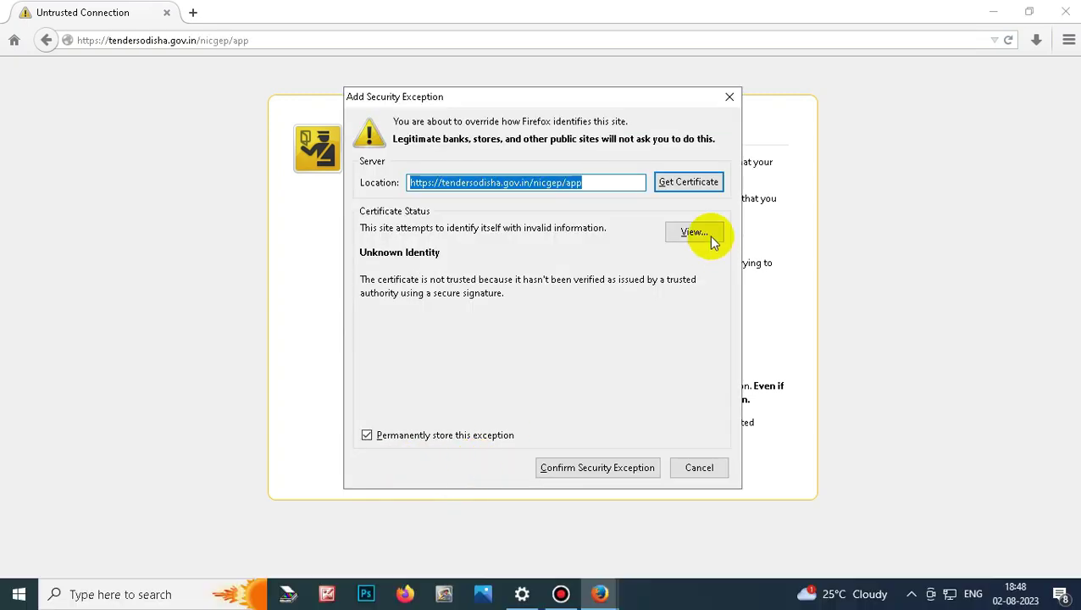
left_click(691, 181)
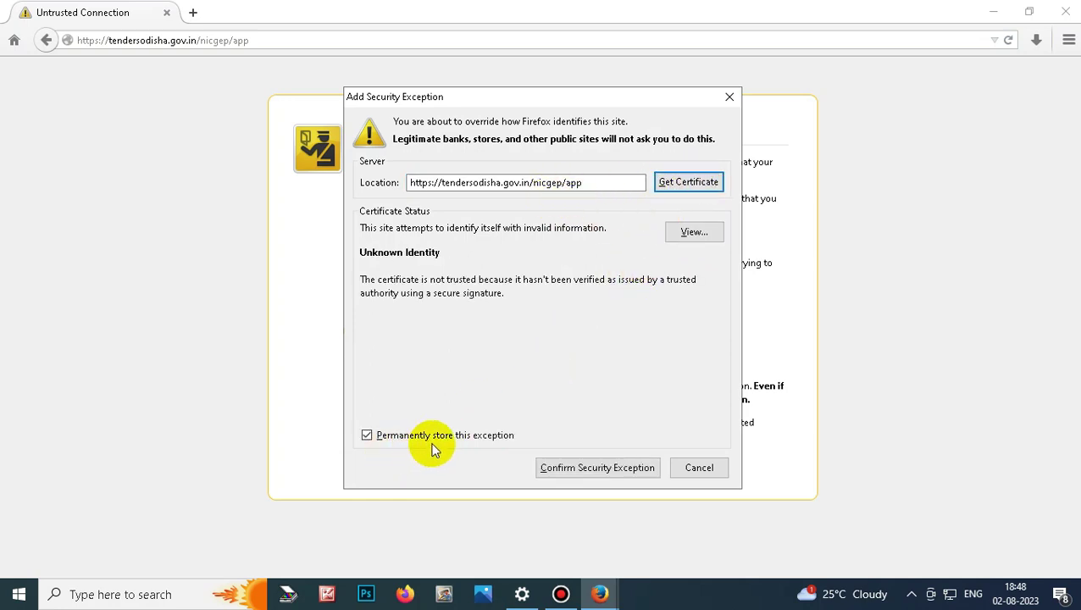
left_click(596, 467)
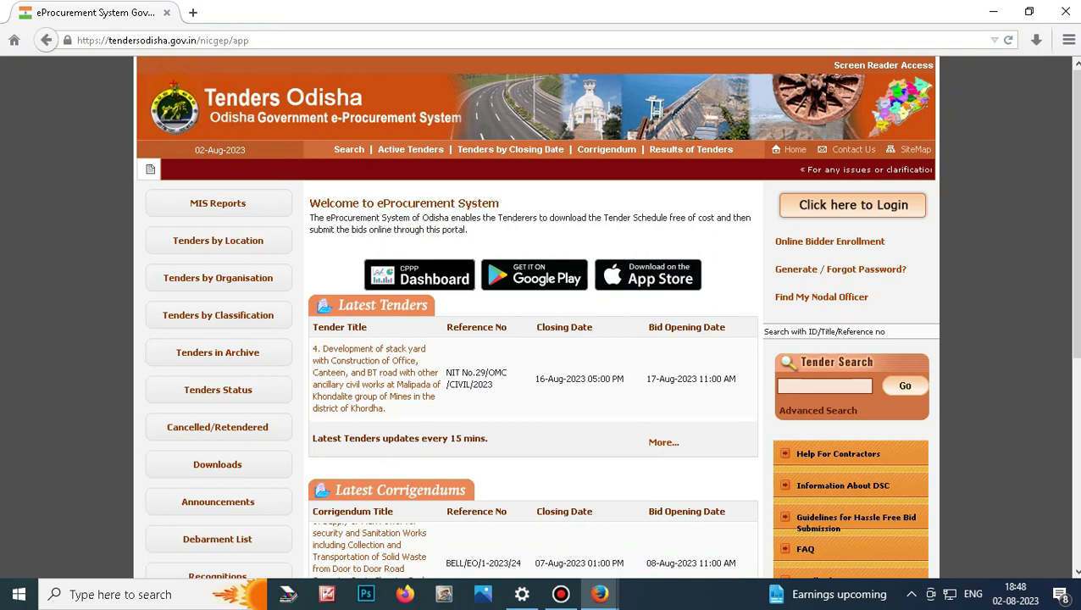
left_click_drag(297, 253, 978, 137)
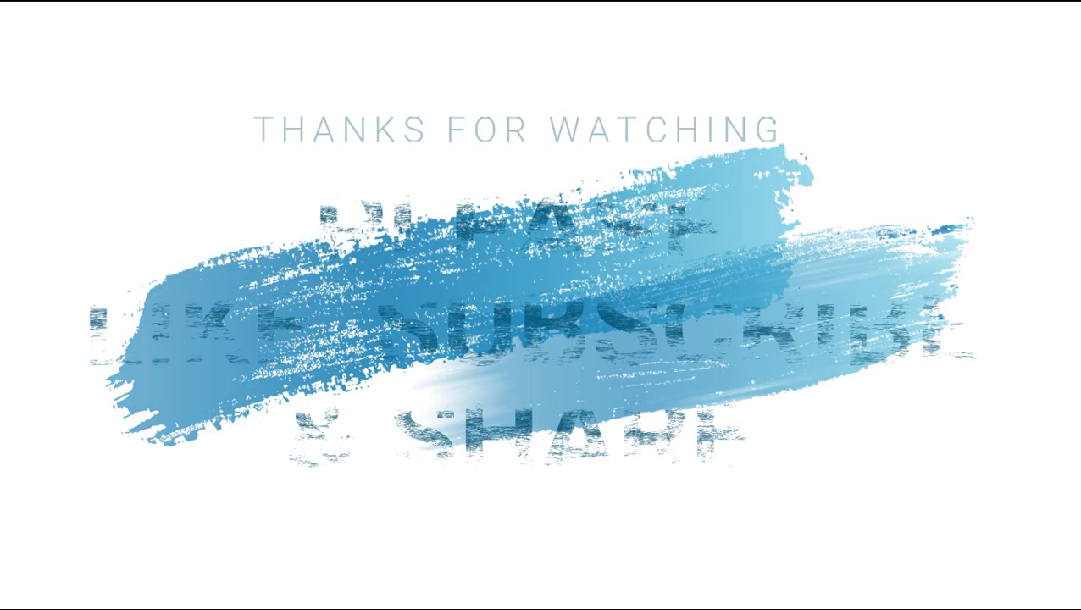